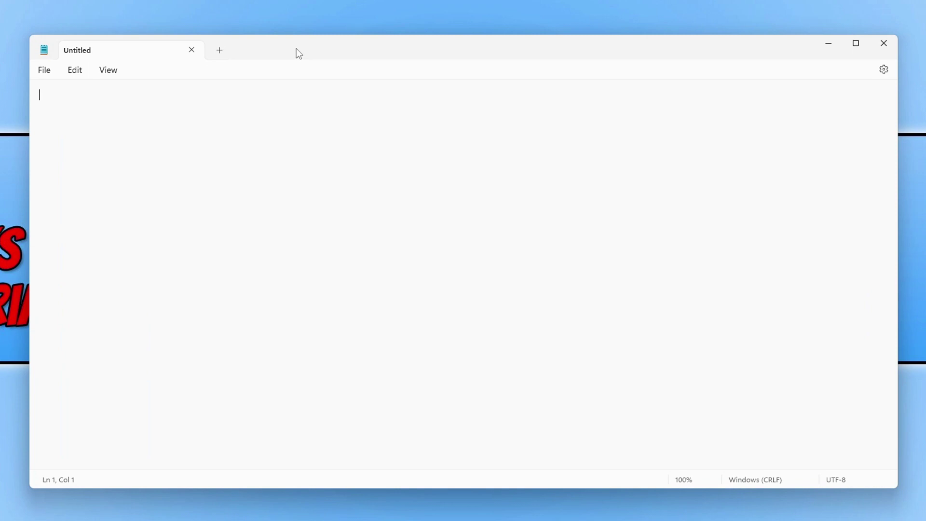
Add a second tab with 'computersluggish.com' beside the 'tetst' tab, then open Notepad's settings
{"action": "left_click", "coordinate": [220, 51]}
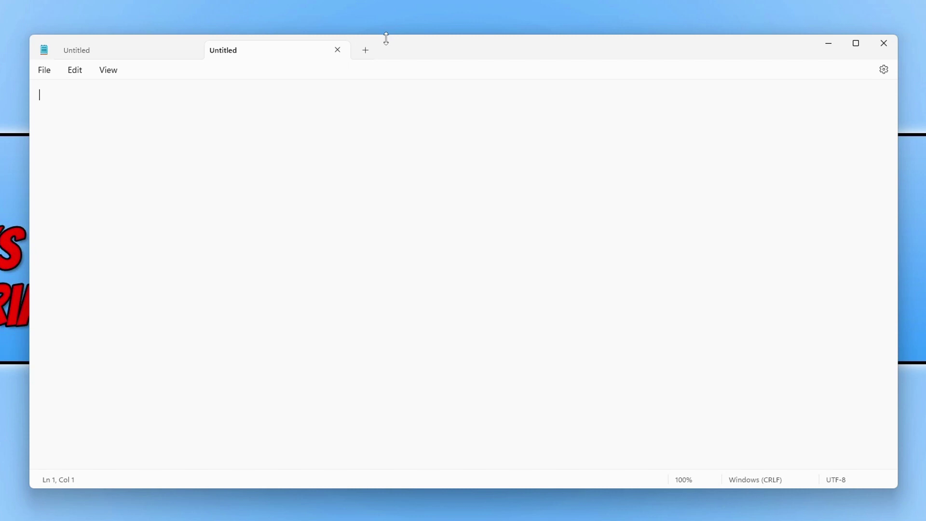
{"action": "type", "text": "tetst"}
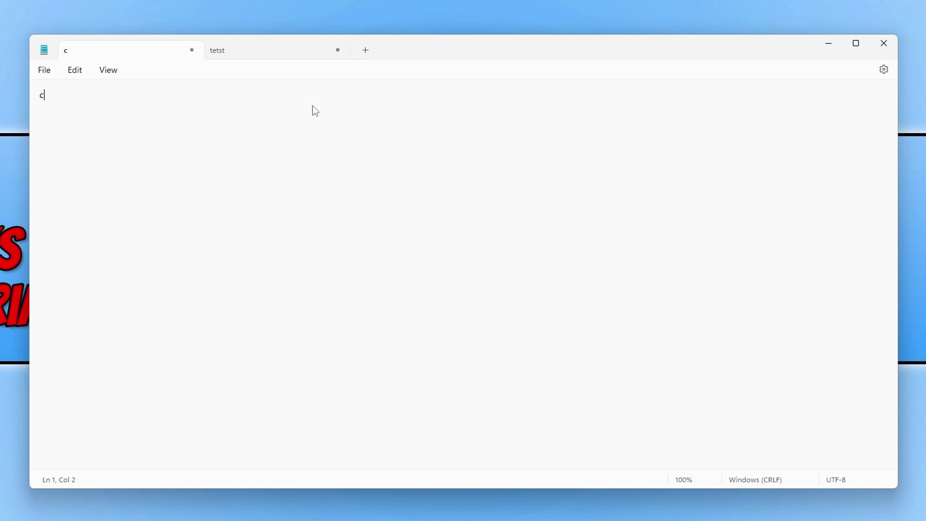
{"action": "type", "text": "omputersslug"}
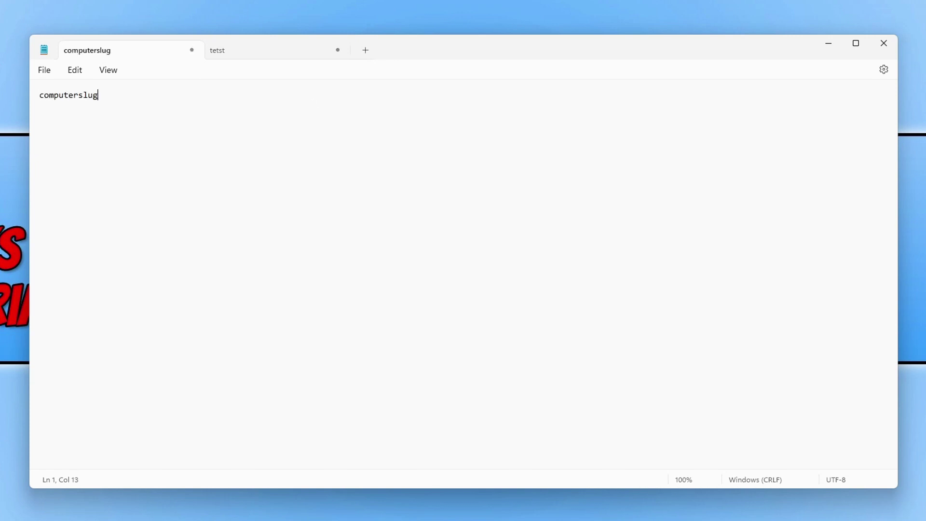
{"action": "type", "text": "gish.com"}
{"action": "left_click", "coordinate": [888, 72]}
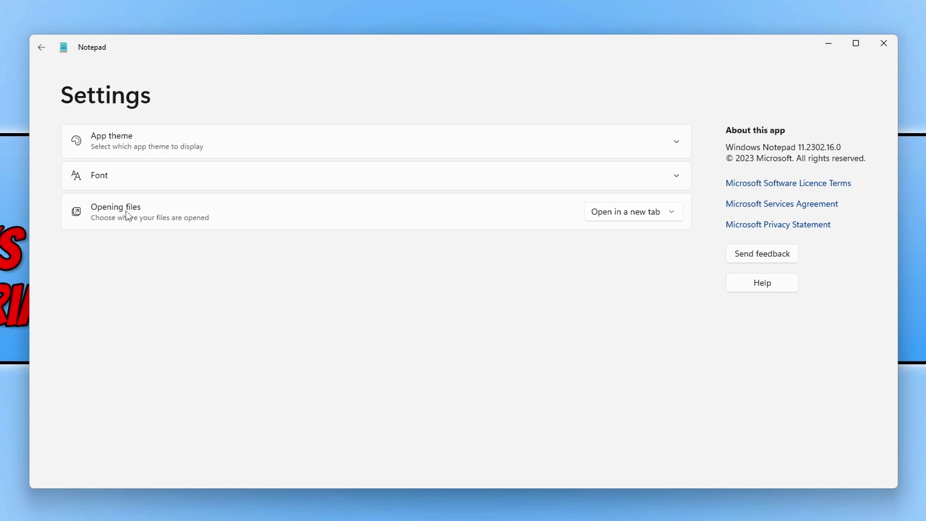
Set Opening files to 'Open in a new window', return to the tabs, and minimize Notepad
{"action": "left_click", "coordinate": [608, 213]}
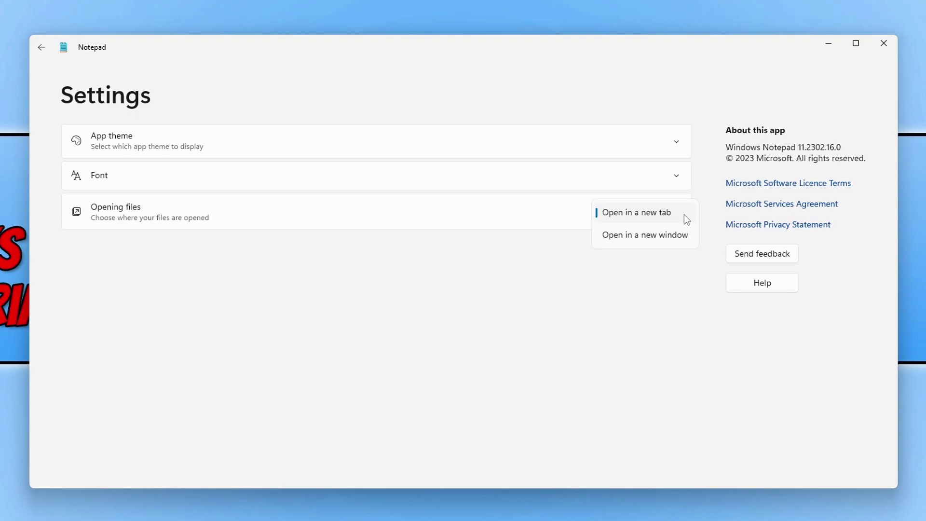
{"action": "left_click", "coordinate": [646, 235]}
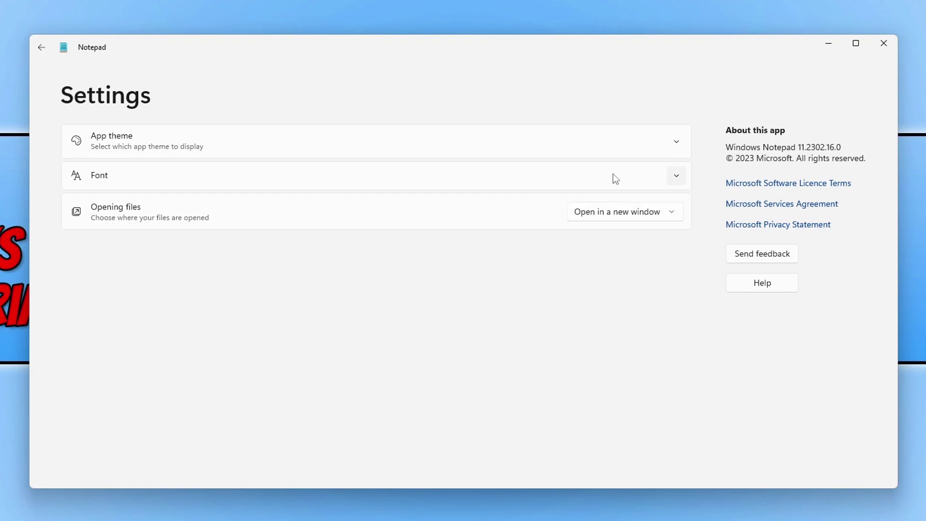
{"action": "left_click", "coordinate": [42, 48]}
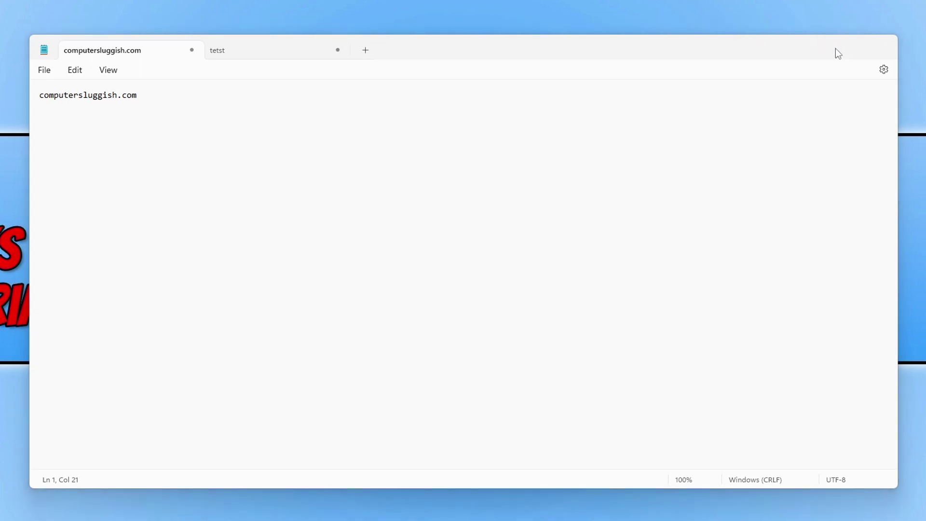
{"action": "left_click", "coordinate": [831, 45]}
Paste a copy of the desktop text document and open it in its own window
{"action": "right_click", "coordinate": [274, 92]}
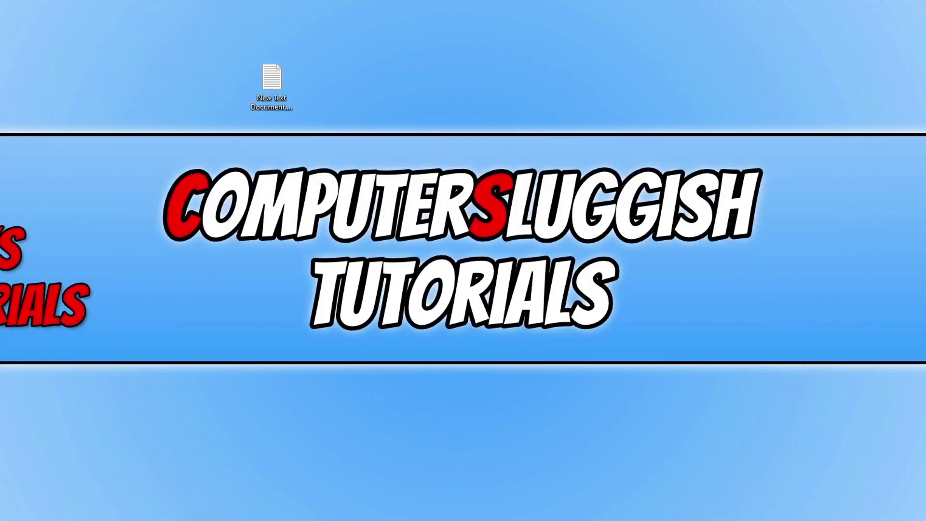
{"action": "key", "text": "ctrl+v"}
{"action": "double_click", "coordinate": [308, 82]}
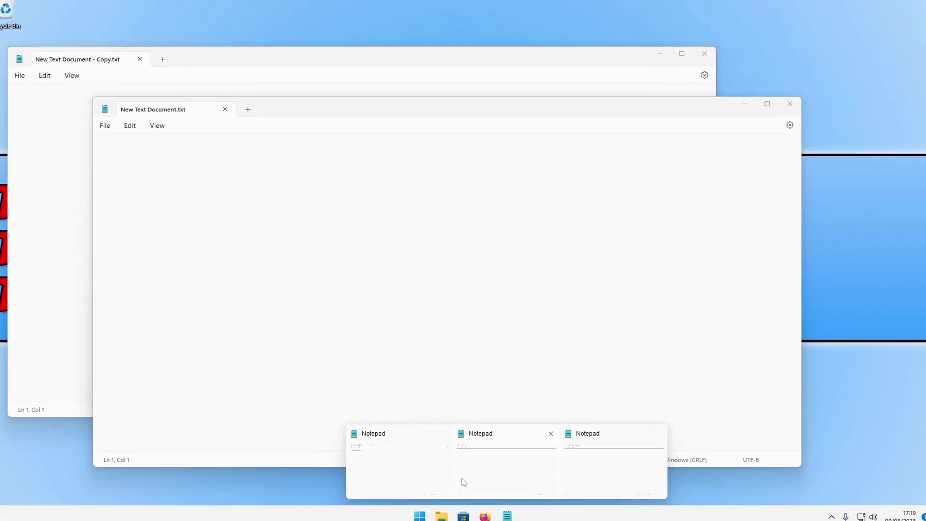
{"action": "left_click", "coordinate": [463, 482]}
Bring the computersluggish.com Notepad window forward from the taskbar and reposition it
{"action": "left_click_drag", "start_coordinate": [456, 97], "coordinate": [569, 82]}
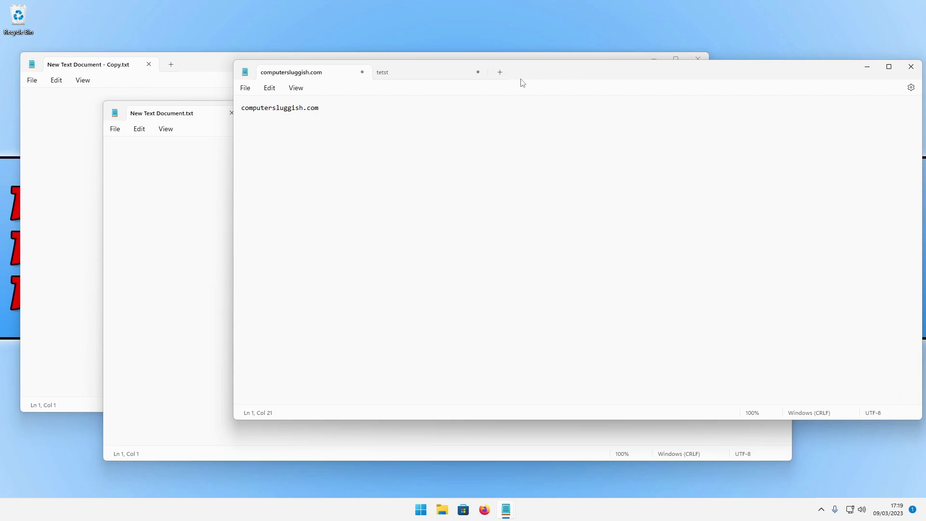
{"action": "left_click_drag", "start_coordinate": [547, 75], "coordinate": [384, 148]}
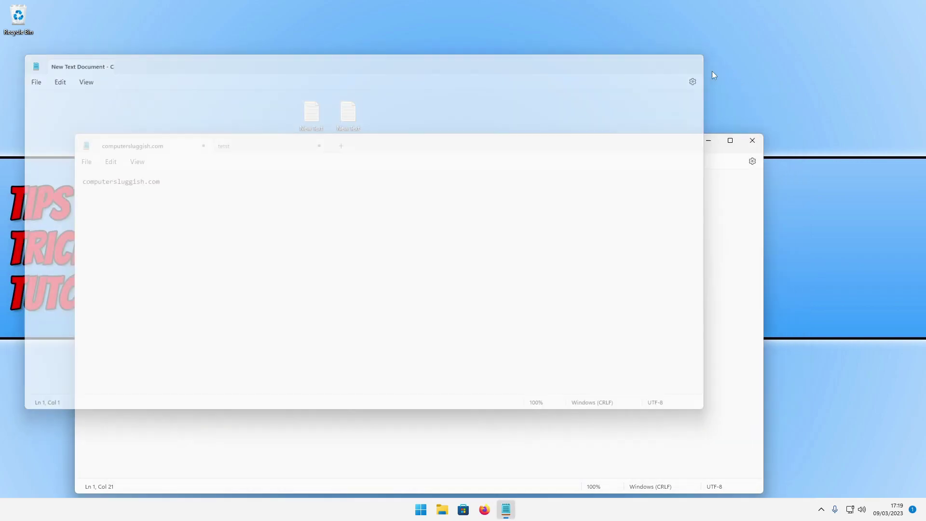
Set Opening files back to 'Open in a new tab' and close Notepad without saving
{"action": "left_click", "coordinate": [753, 163]}
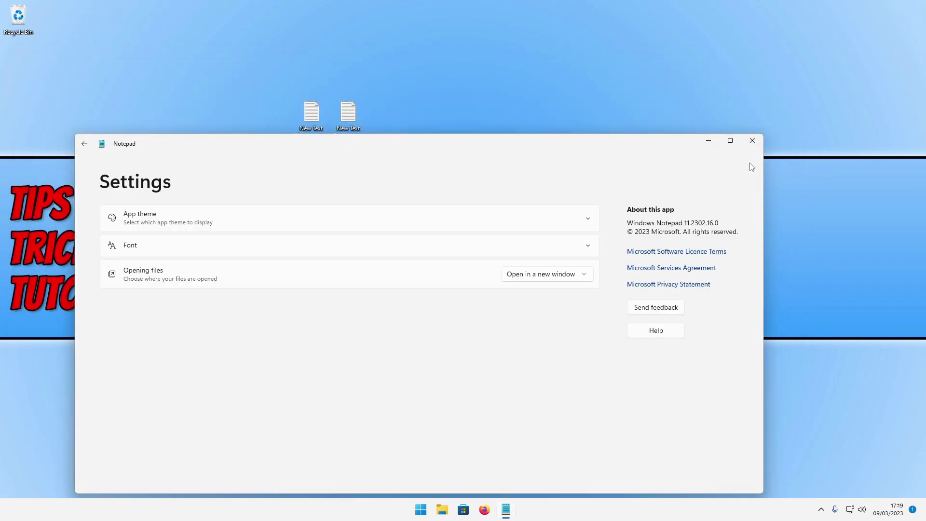
{"action": "left_click", "coordinate": [544, 280]}
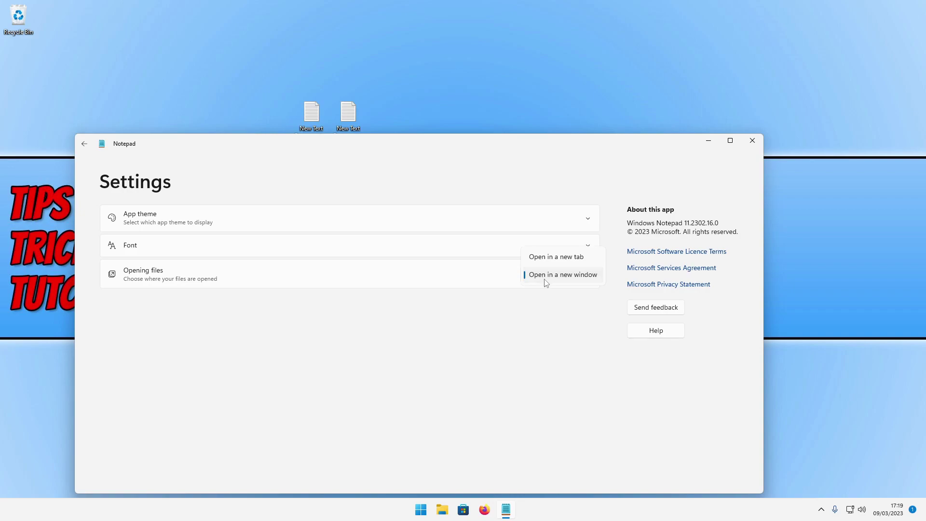
{"action": "left_click", "coordinate": [557, 257]}
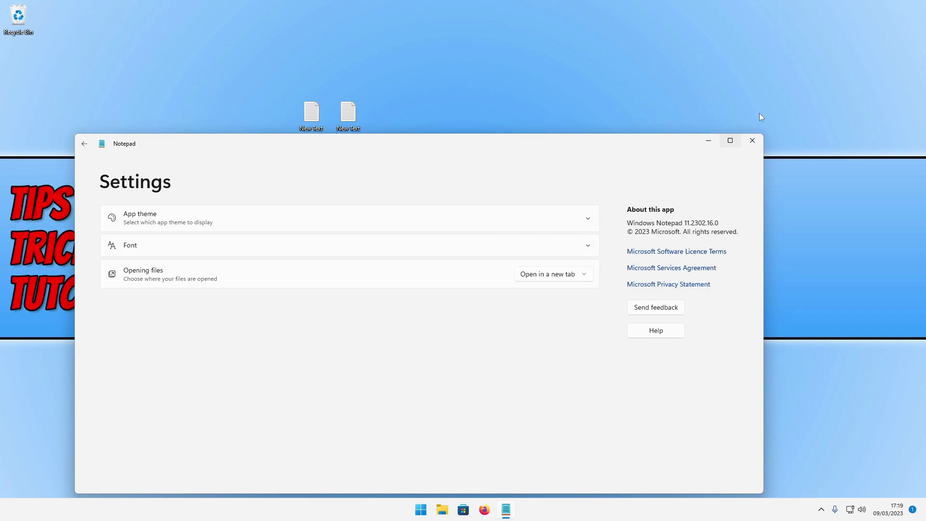
{"action": "left_click", "coordinate": [752, 142]}
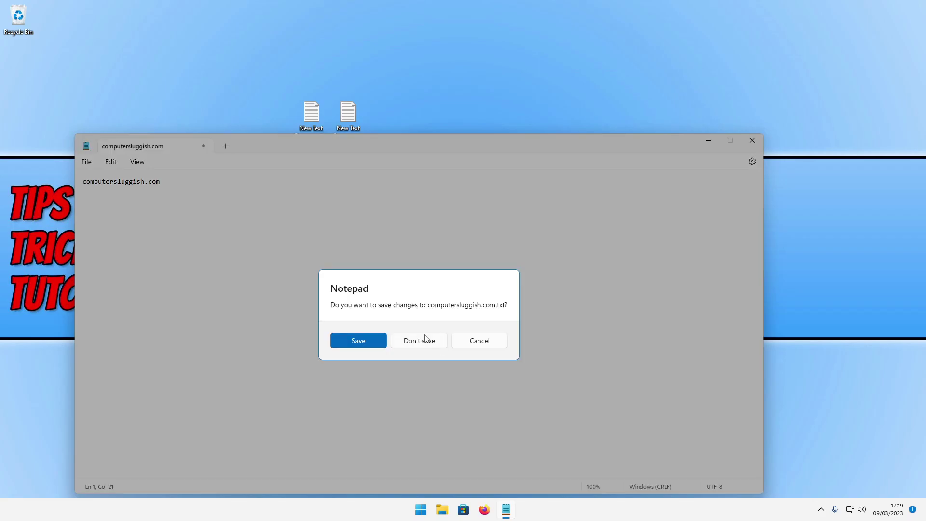
{"action": "left_click", "coordinate": [419, 341]}
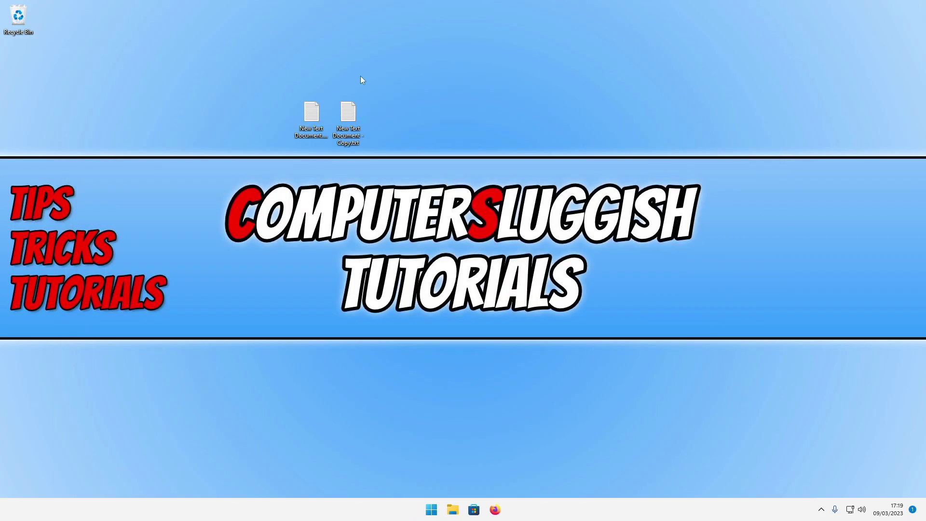
Open New Text Document.txt and its copy as two tabs of one Notepad window
{"action": "double_click", "coordinate": [348, 112]}
{"action": "left_click_drag", "start_coordinate": [326, 143], "coordinate": [427, 128]}
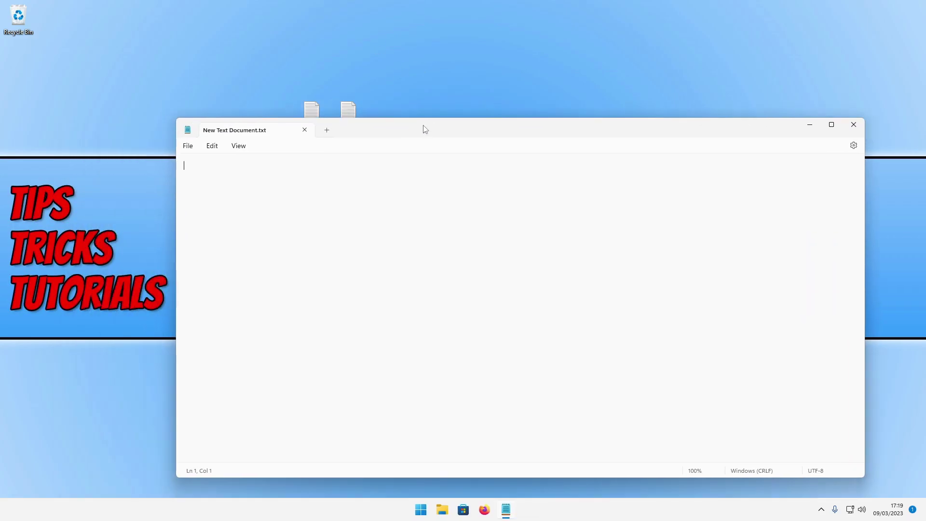
{"action": "double_click", "coordinate": [348, 111]}
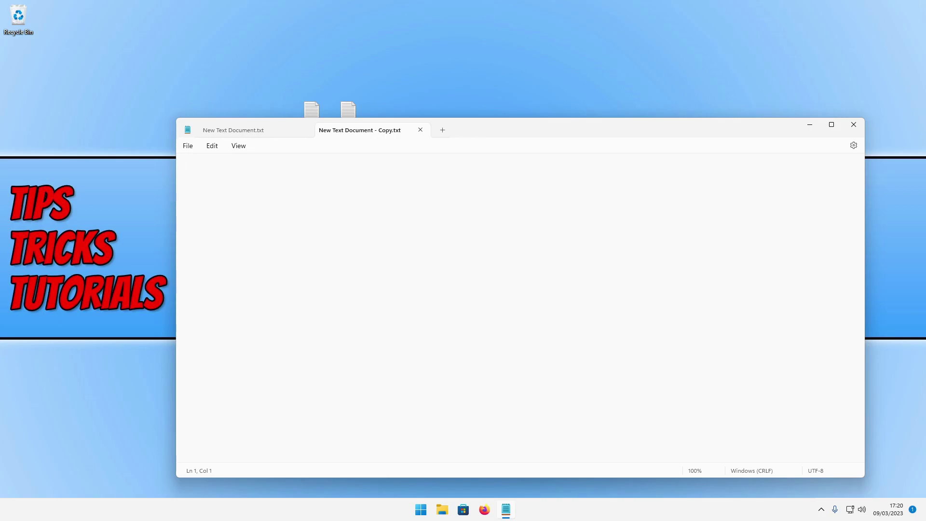
{"action": "key", "text": "super"}
{"action": "type", "text": "stor"}
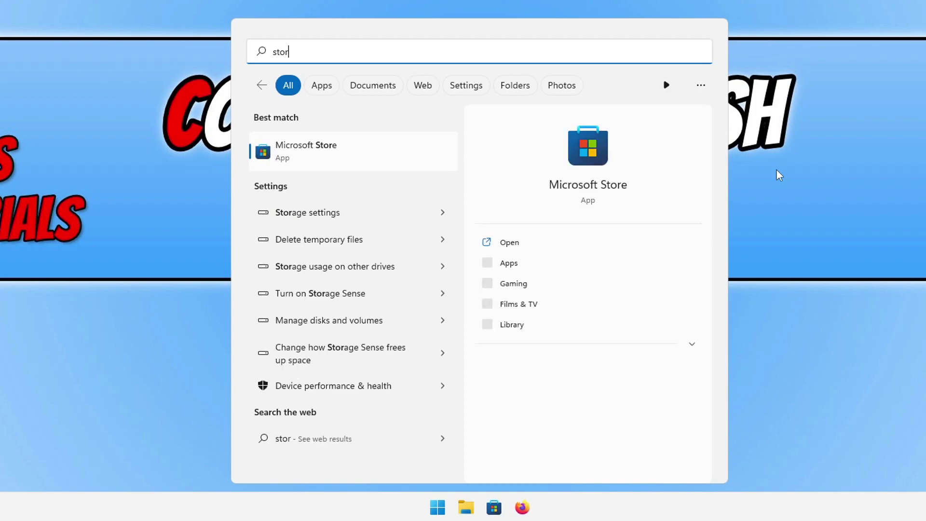
{"action": "type", "text": "e"}
Launch Microsoft Store, search 'notepad', and Get the Windows Notepad app
{"action": "left_click", "coordinate": [409, 159]}
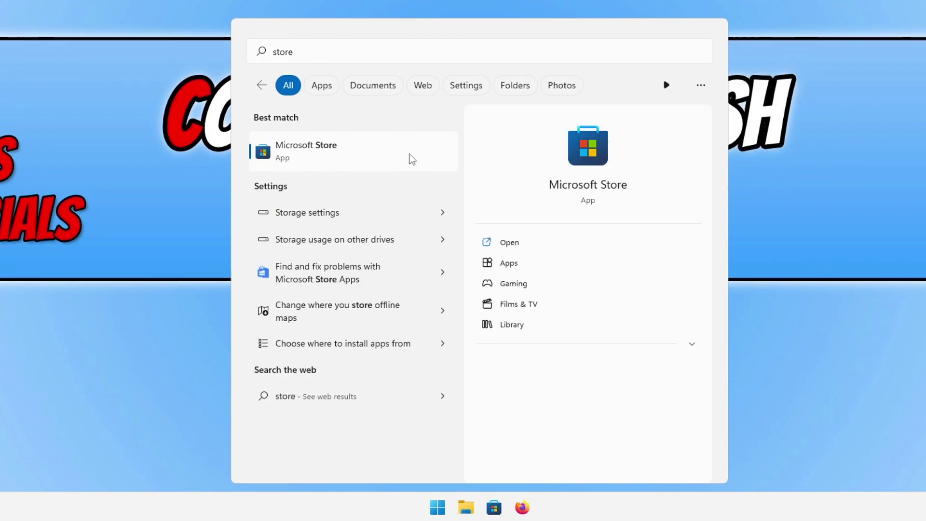
{"action": "left_click", "coordinate": [409, 158]}
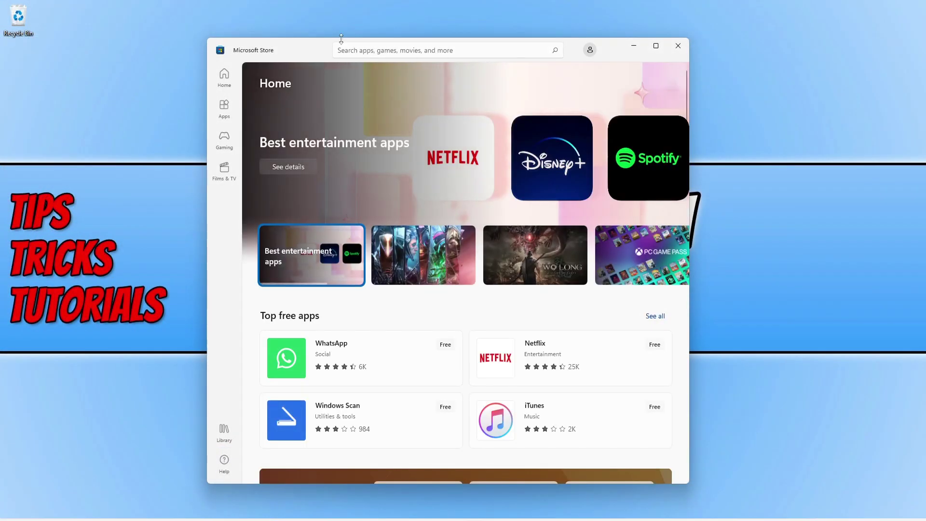
{"action": "left_click", "coordinate": [362, 50]}
{"action": "type", "text": "notep"}
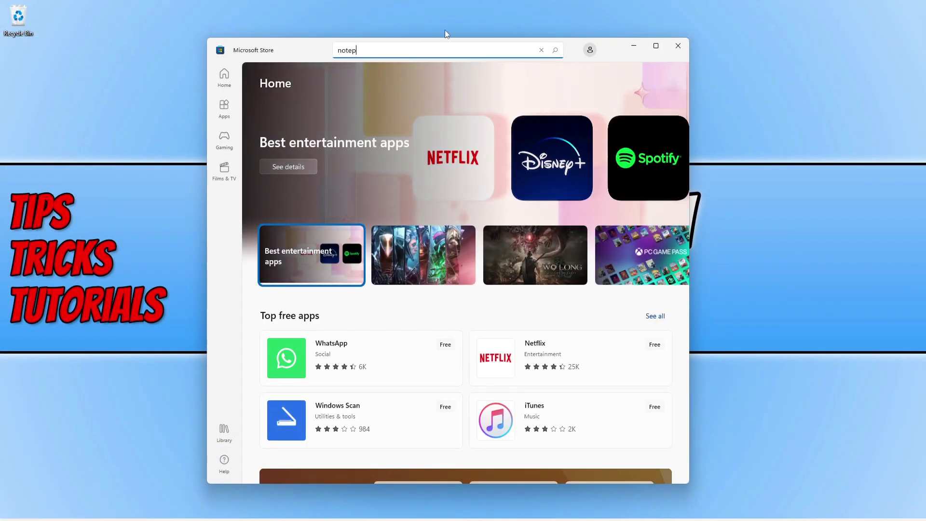
{"action": "type", "text": "ad"}
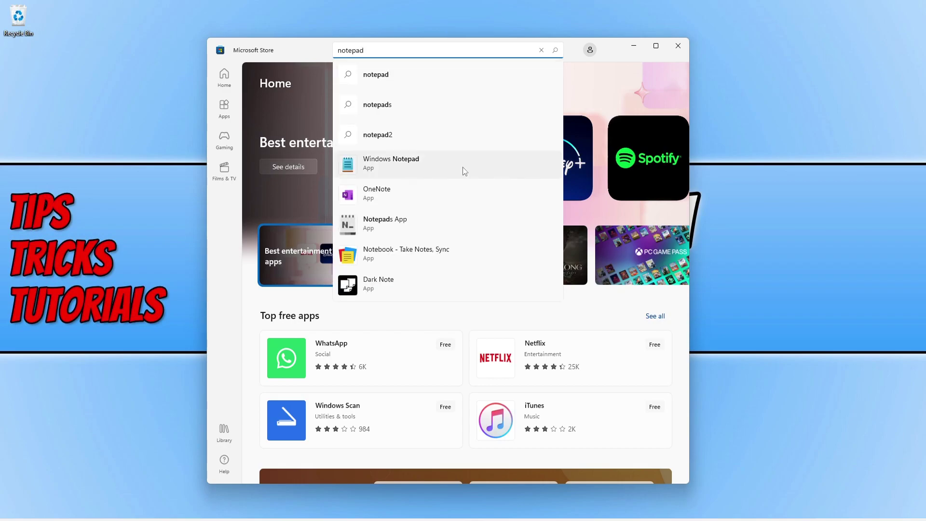
{"action": "left_click", "coordinate": [463, 168]}
{"action": "left_click", "coordinate": [610, 87]}
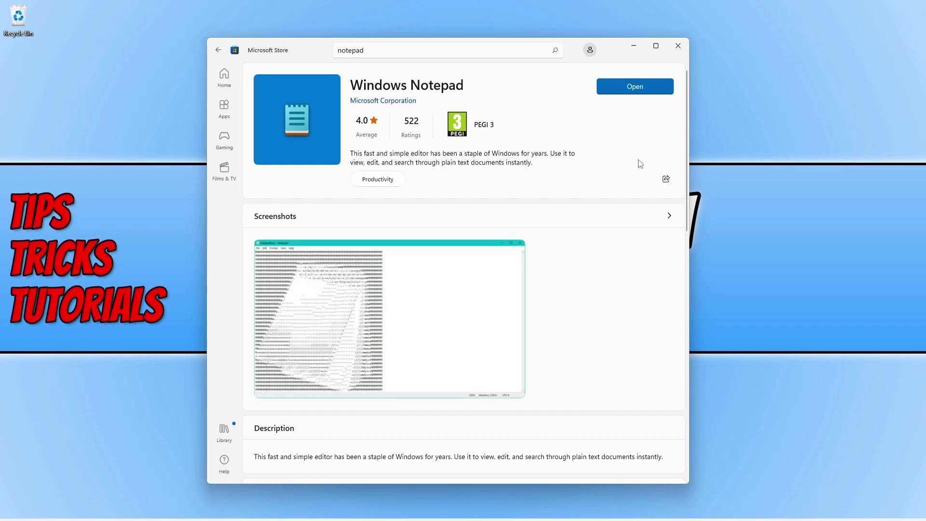
Launch Notepad from its store page, move the blank Untitled window, and view the Store Library's updates
{"action": "left_click", "coordinate": [651, 88]}
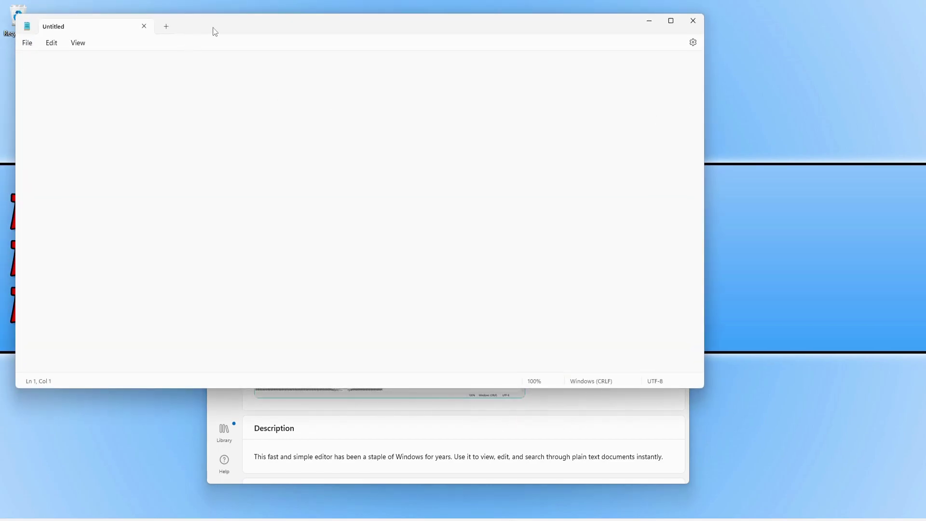
{"action": "left_click_drag", "start_coordinate": [215, 31], "coordinate": [251, 57]}
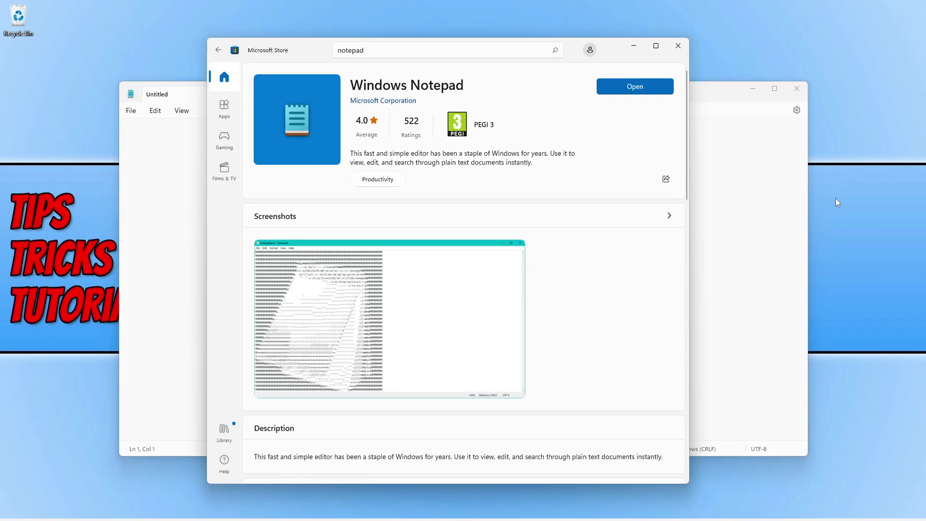
{"action": "left_click", "coordinate": [223, 430]}
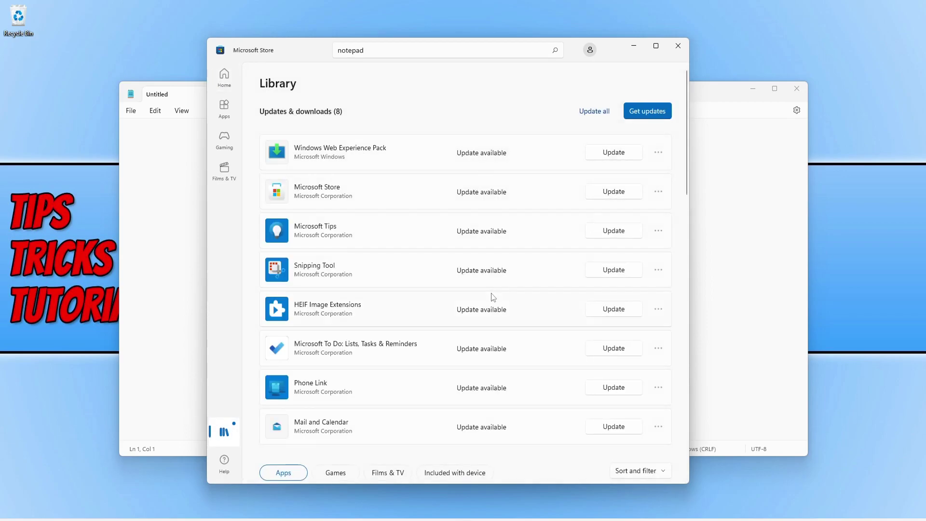
{"action": "scroll", "coordinate": [493, 294], "scroll_direction": "down", "scroll_amount": 2}
{"action": "scroll", "coordinate": [503, 278], "scroll_direction": "up", "scroll_amount": 2}
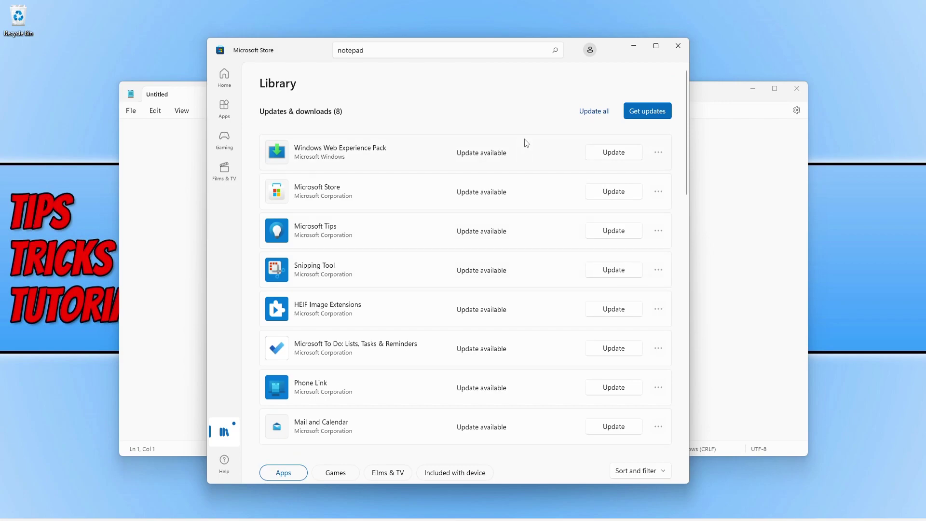